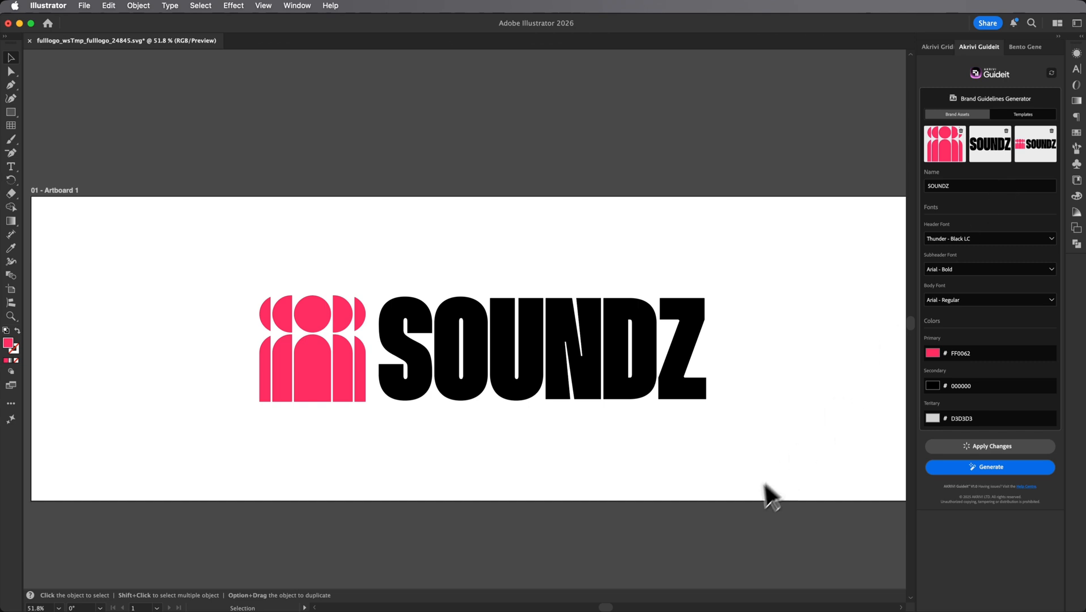
Step: Generate the SOUNDZ brand guidelines document and bring its Clearspace artboard 16 into view
left_click(953, 469)
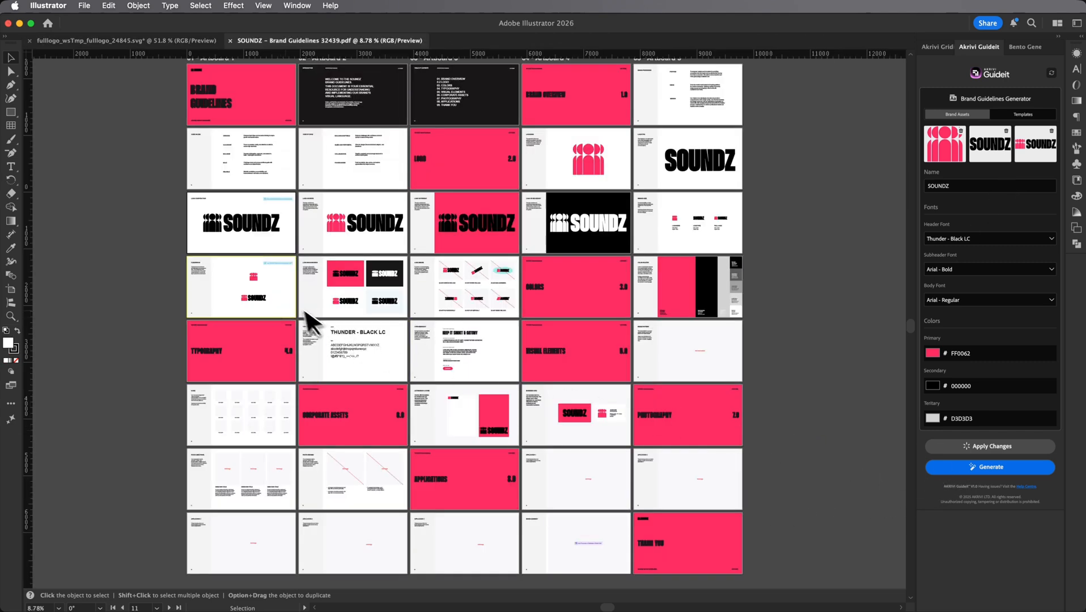
left_click(291, 300)
key("a")
key("super+0")
key("v")
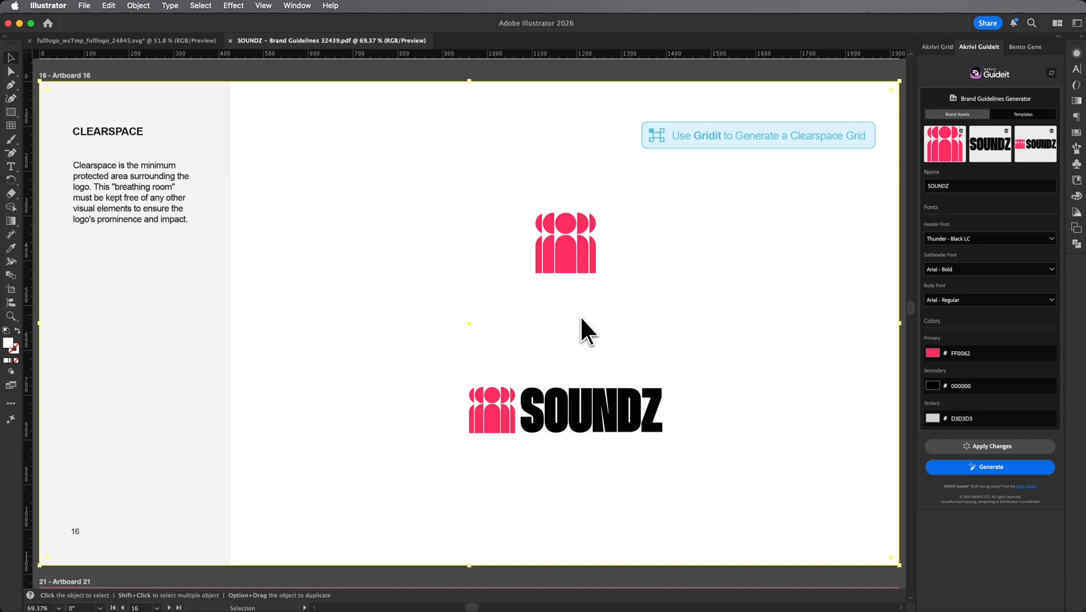
Step: Try a Gridit clearspace grid around the standalone pink icon with the exclusion zone based on Logomark
left_click(575, 241)
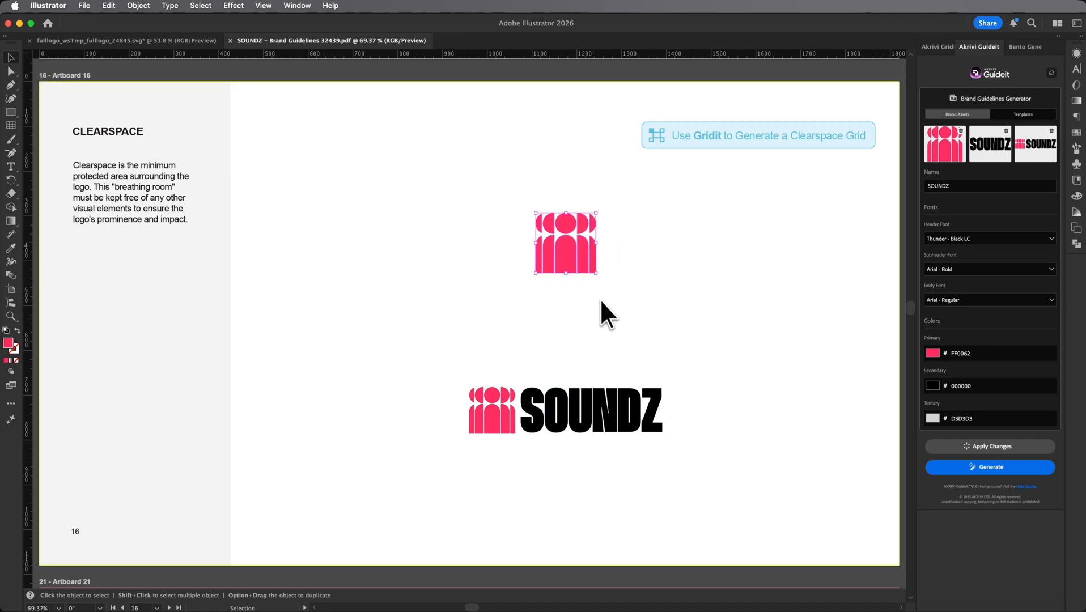
left_click(942, 48)
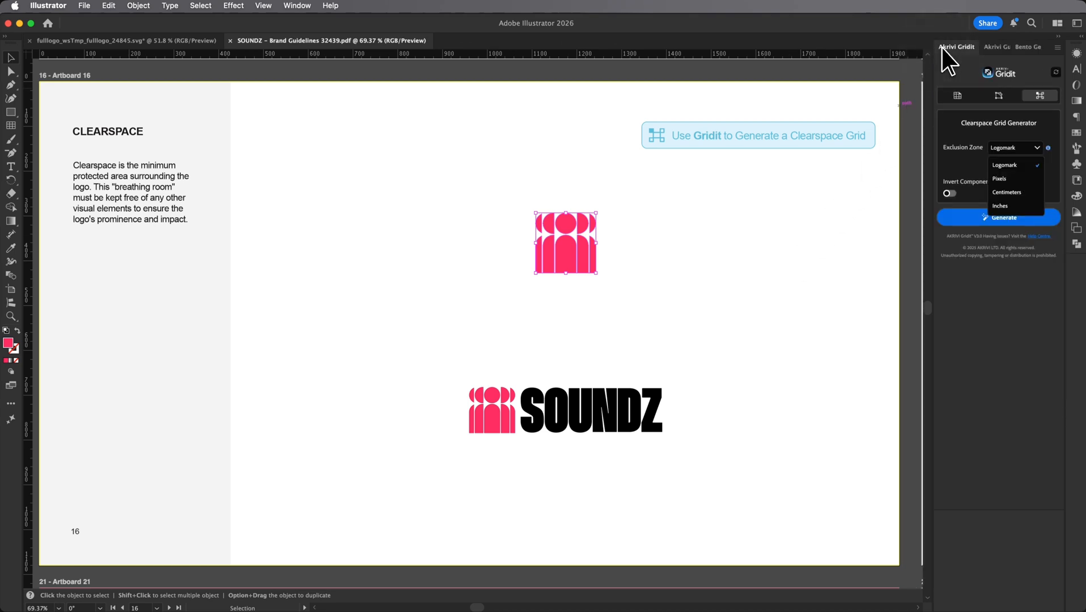
left_click(1023, 131)
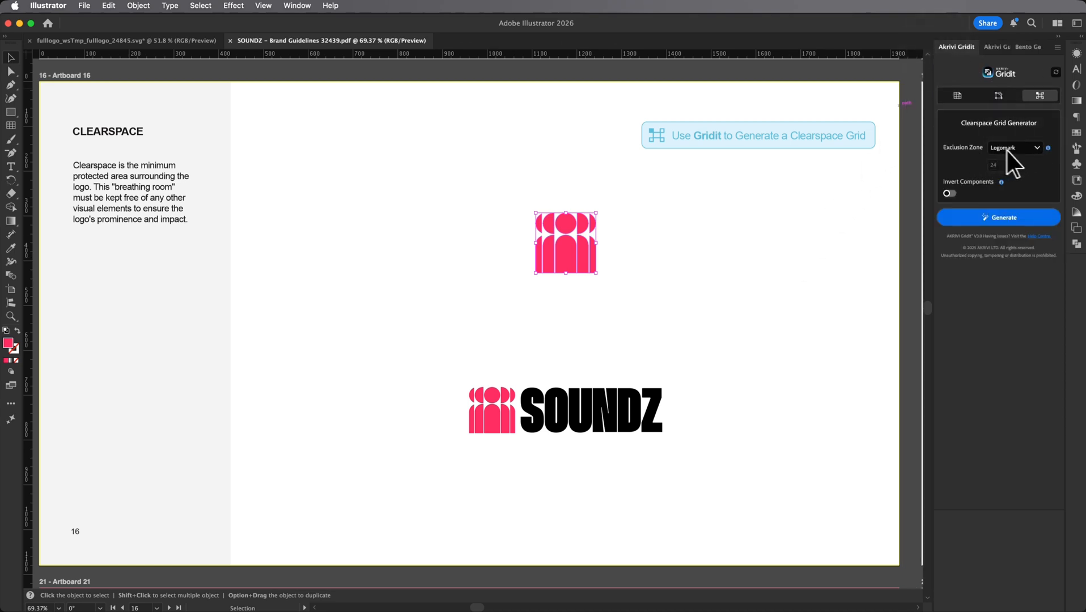
left_click(1005, 217)
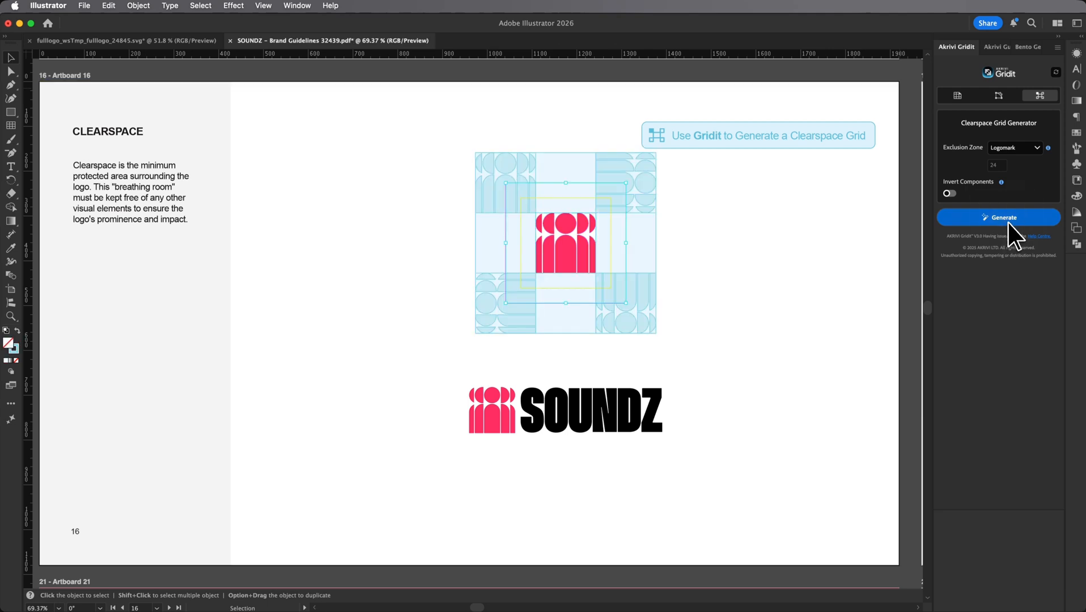
key("super+z")
key("super+z")
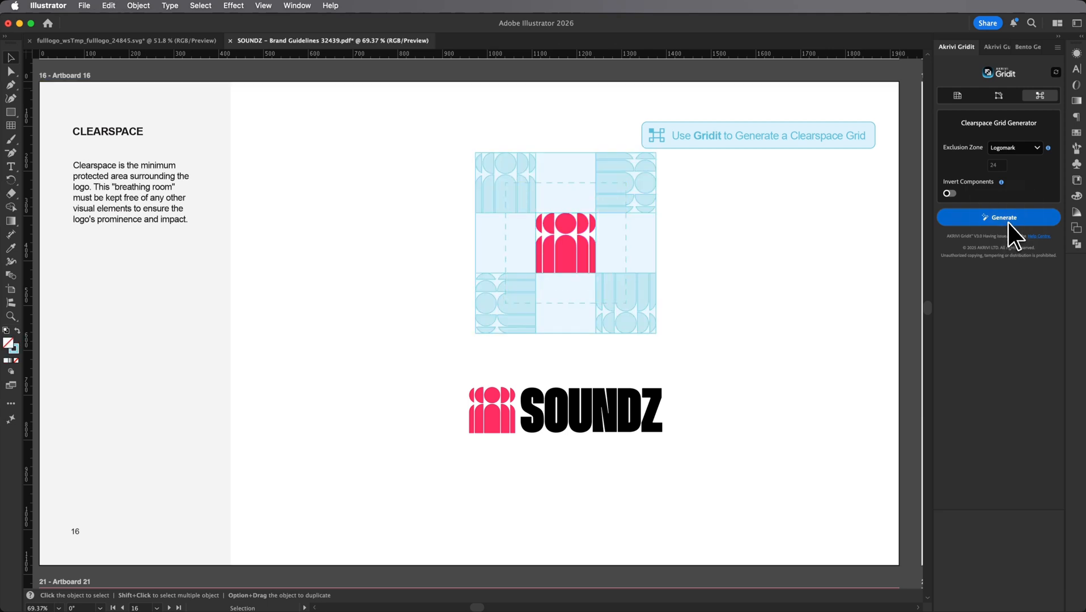
left_click(1035, 148)
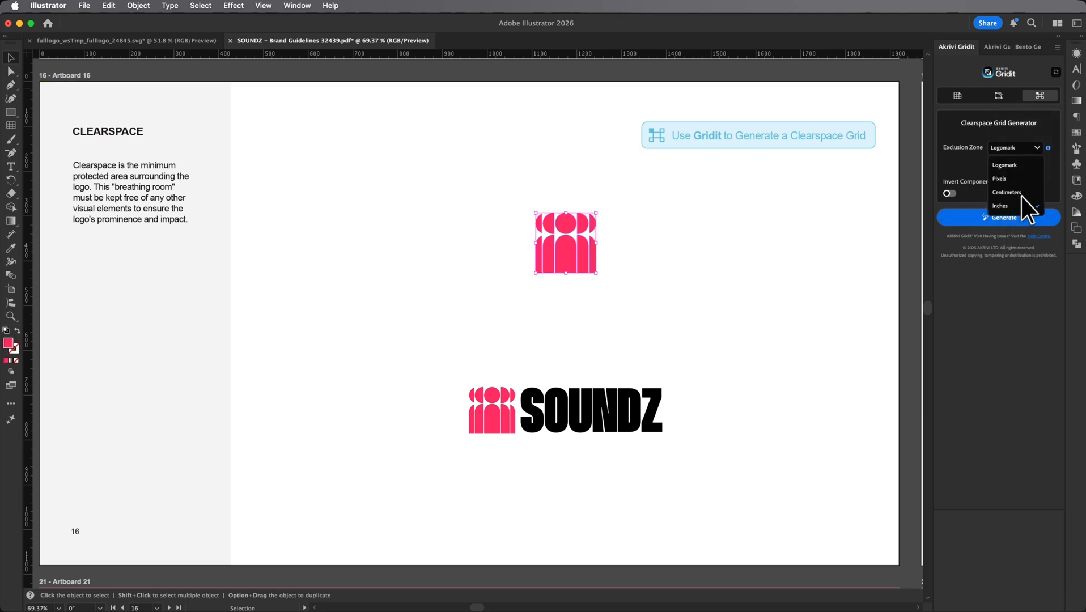
left_click(977, 159)
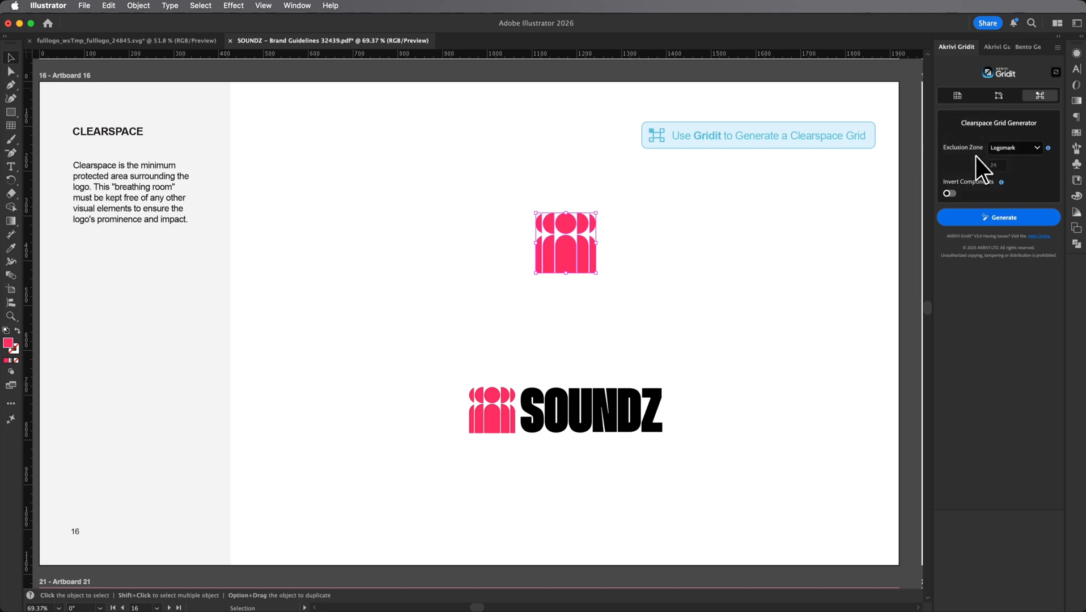
Step: Try a clearspace grid around the grouped full SOUNDZ logo with the Logomark exclusion zone
left_click(595, 414)
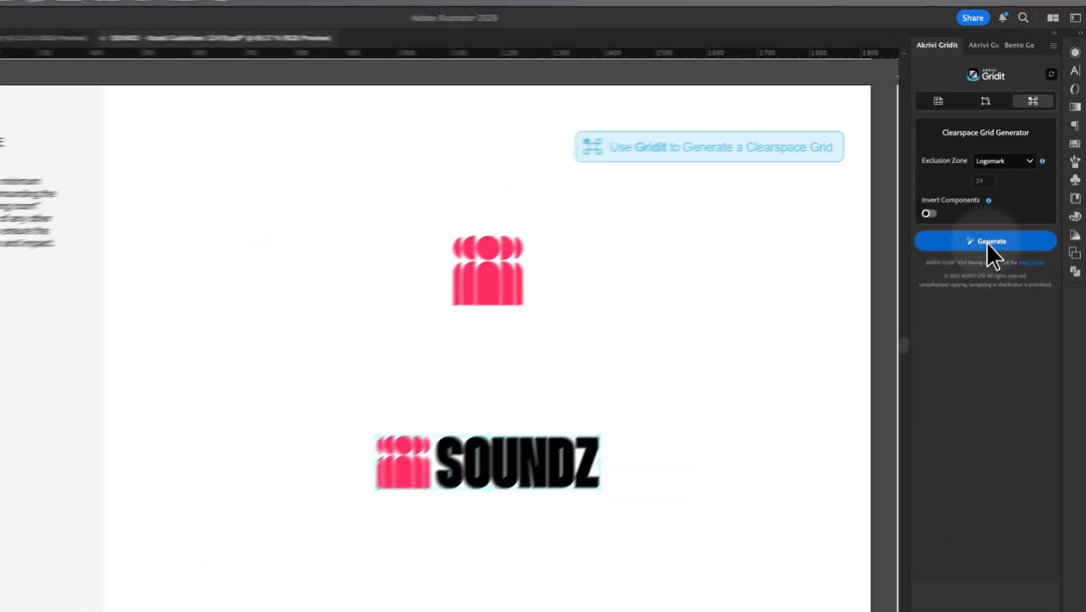
left_click(924, 397)
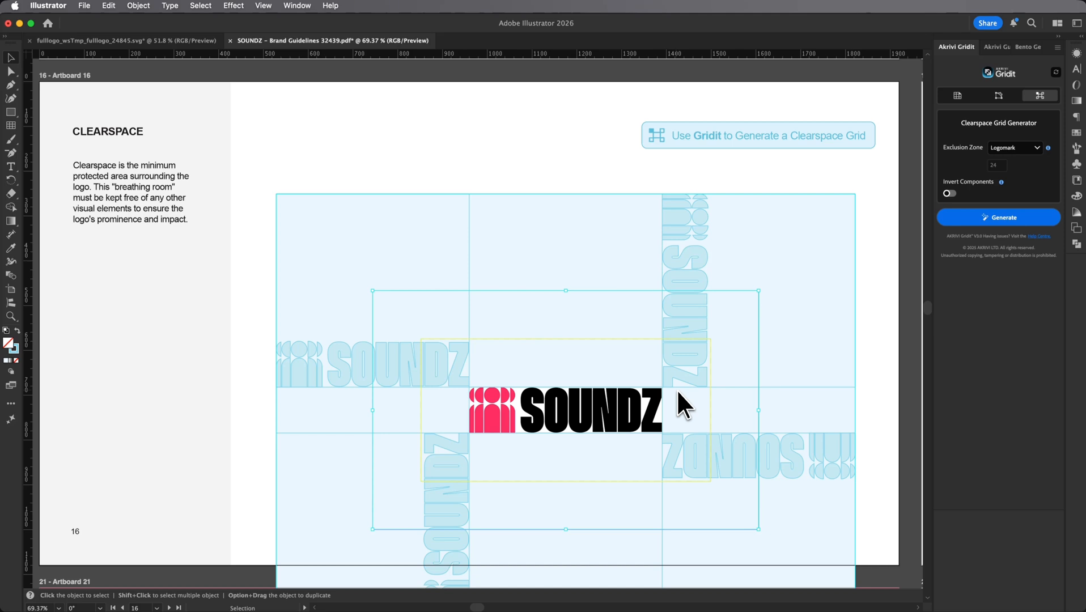
key("super+z")
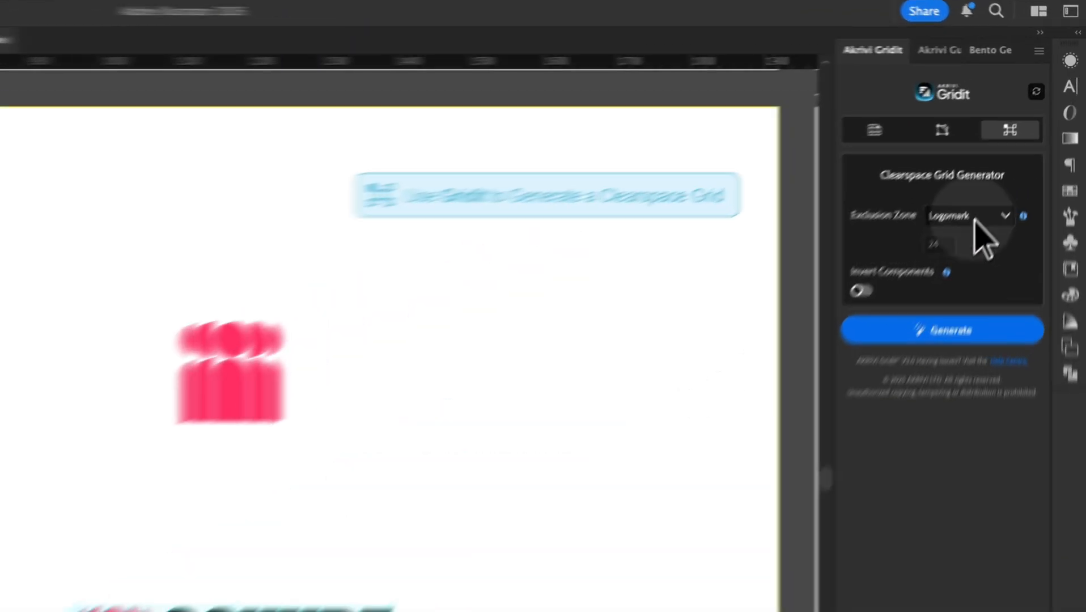
Step: Try a clearspace grid around the full SOUNDZ logo with a 24-pixel exclusion zone
left_click(1023, 148)
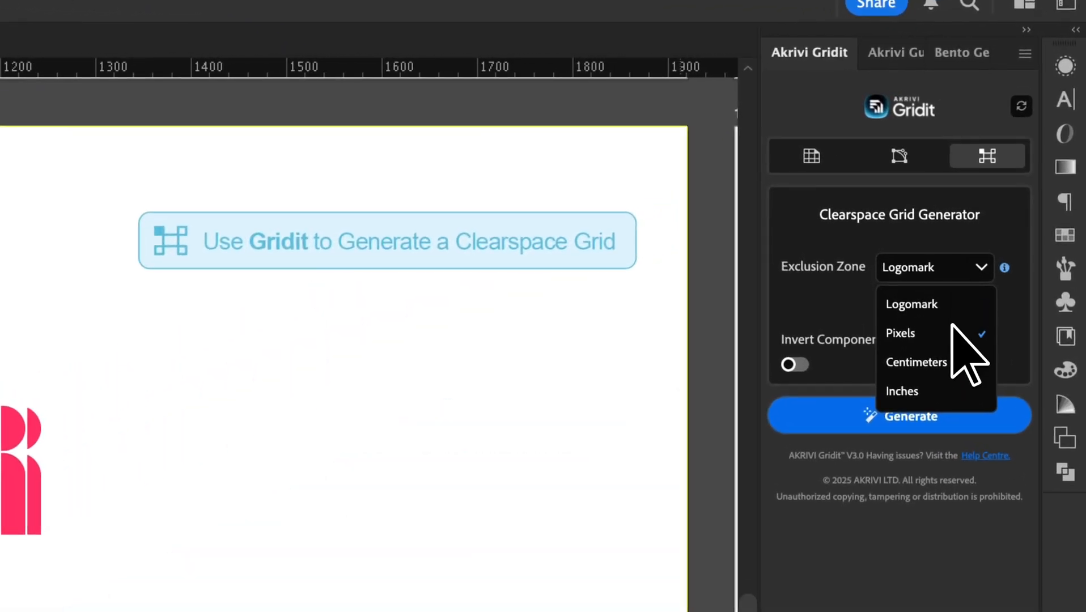
left_click(951, 330)
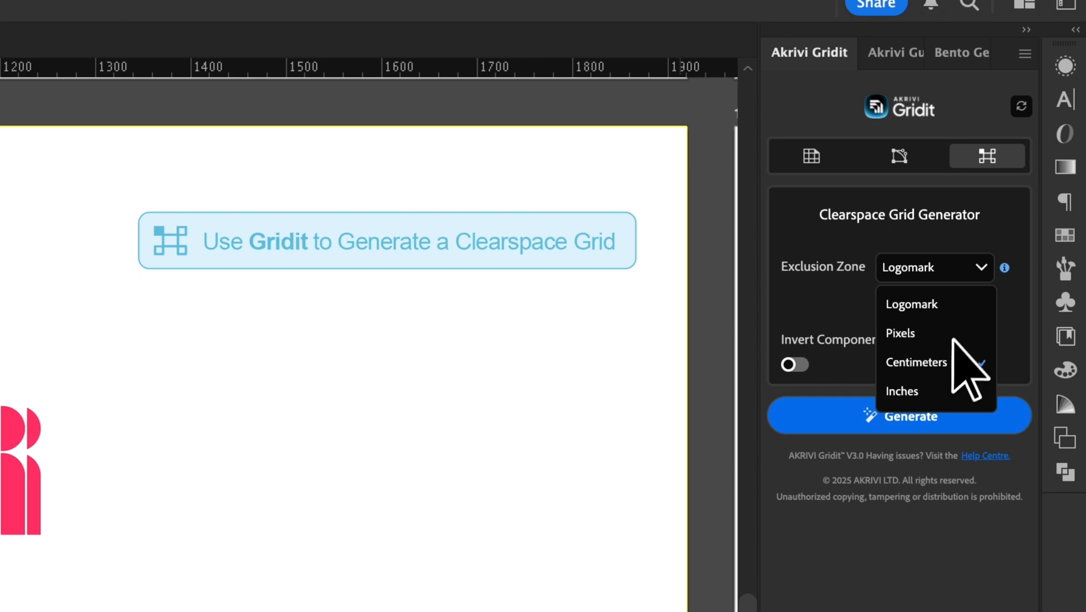
left_click(938, 339)
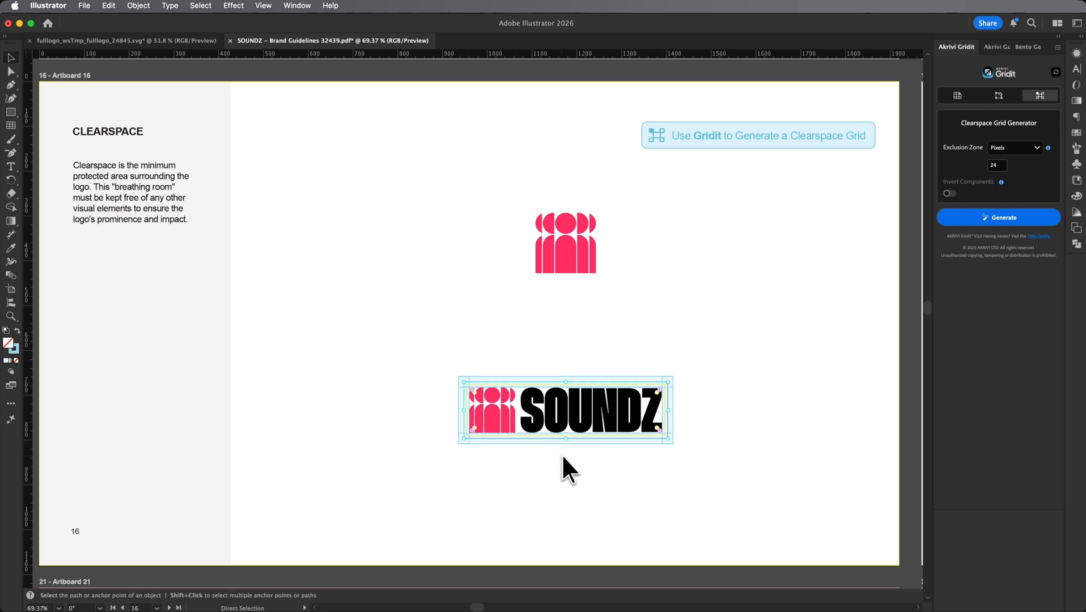
key("super+z")
key("super+z")
key("super+z")
key("super+z")
key("super+z")
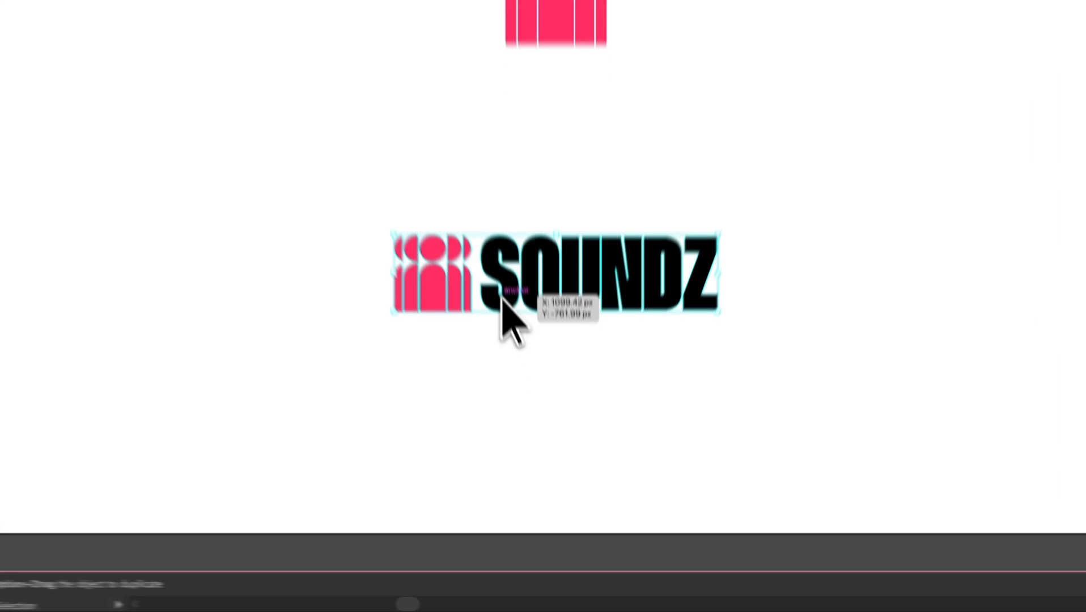
Step: Ungroup the full SOUNDZ logo twice to separate the icon from the wordmark, and clear the selection
right_click(533, 424)
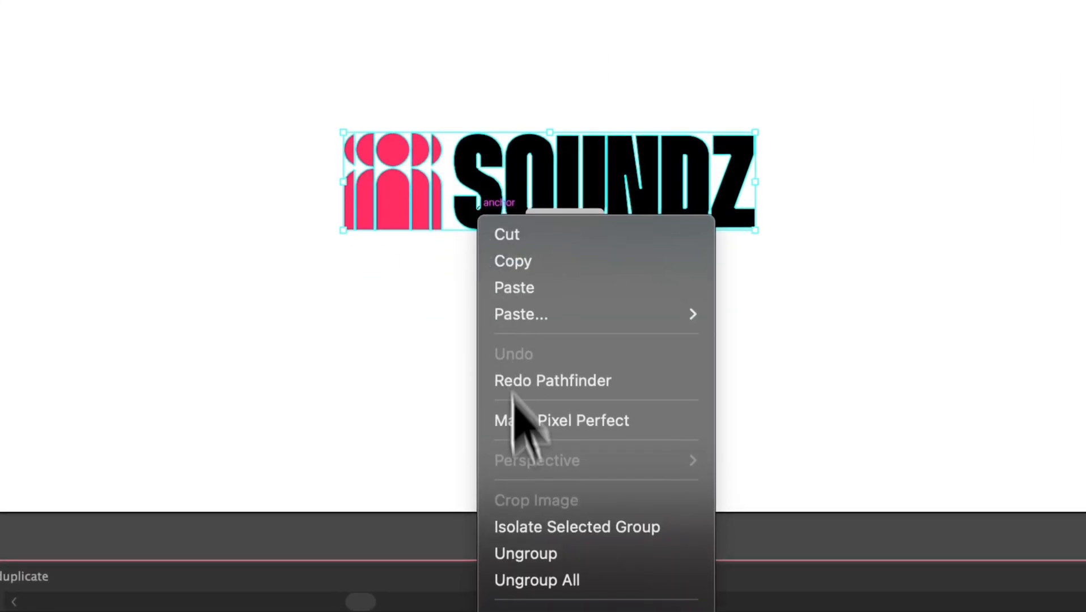
left_click(531, 556)
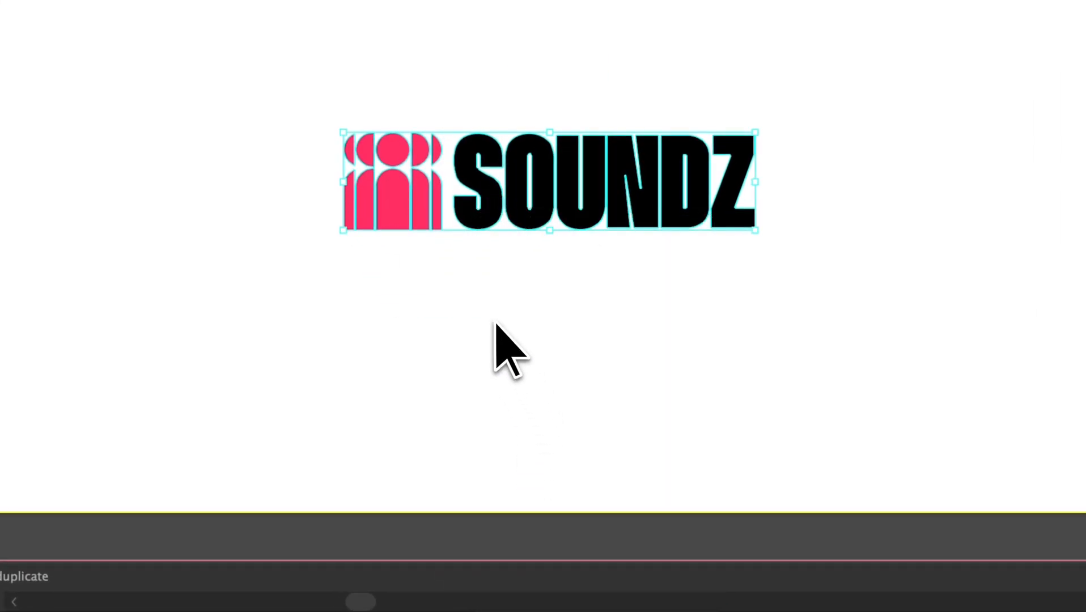
left_click(496, 317)
left_click(519, 226)
right_click(521, 224)
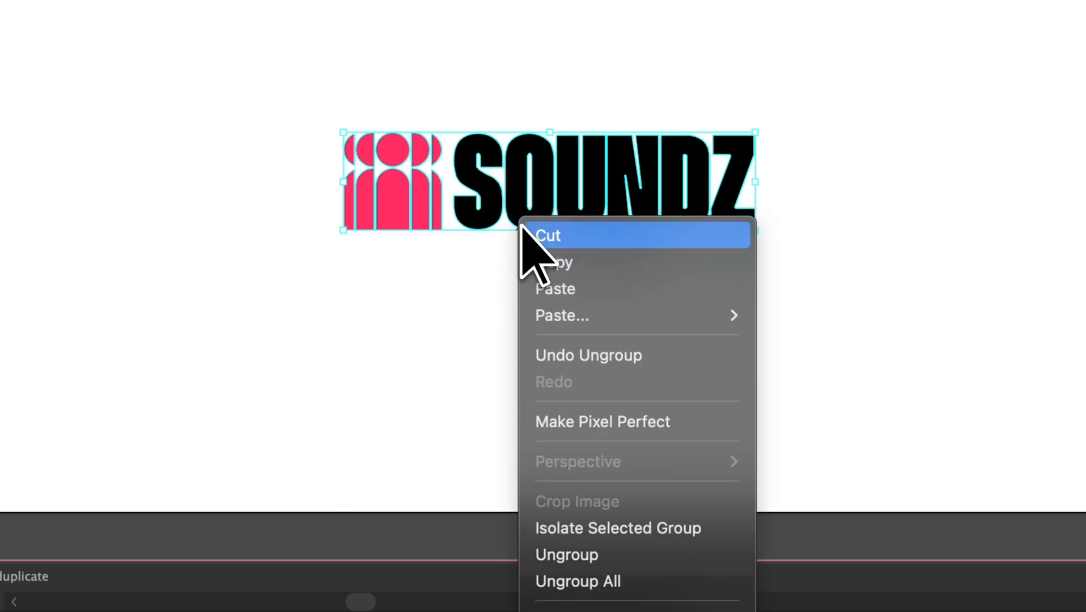
left_click(609, 559)
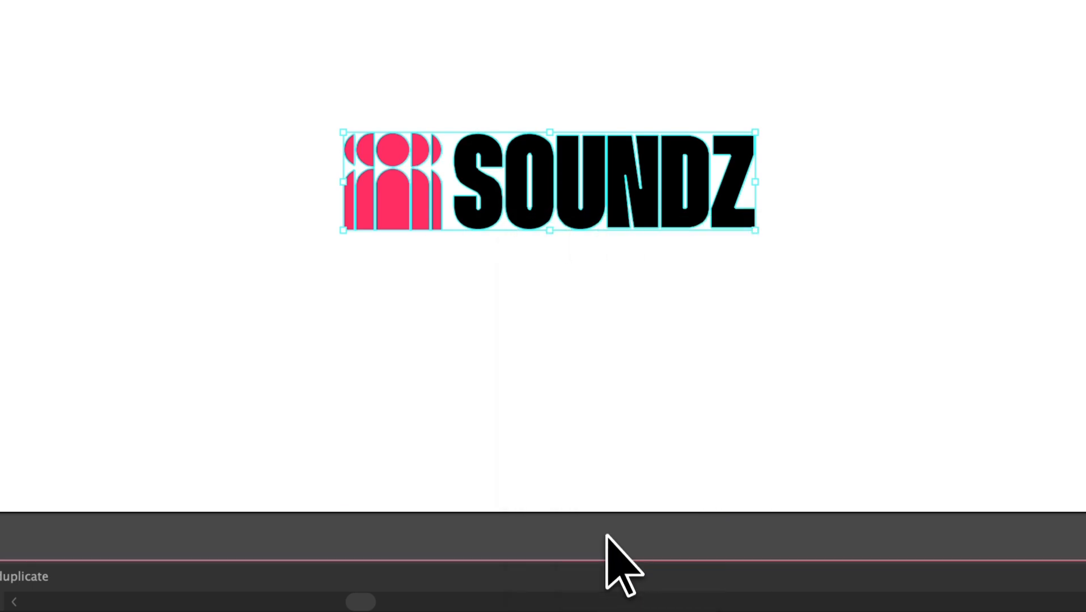
key("super+shift+a")
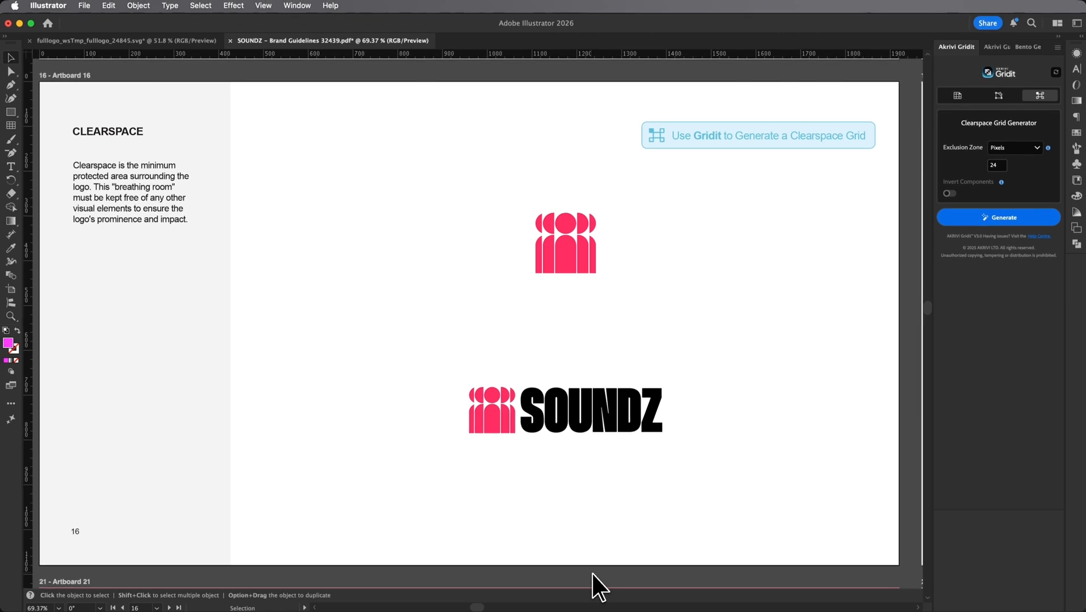
Step: Generate a clearspace grid around the ungrouped wordmark and icon with the exclusion zone set to Logomark
left_click(597, 416)
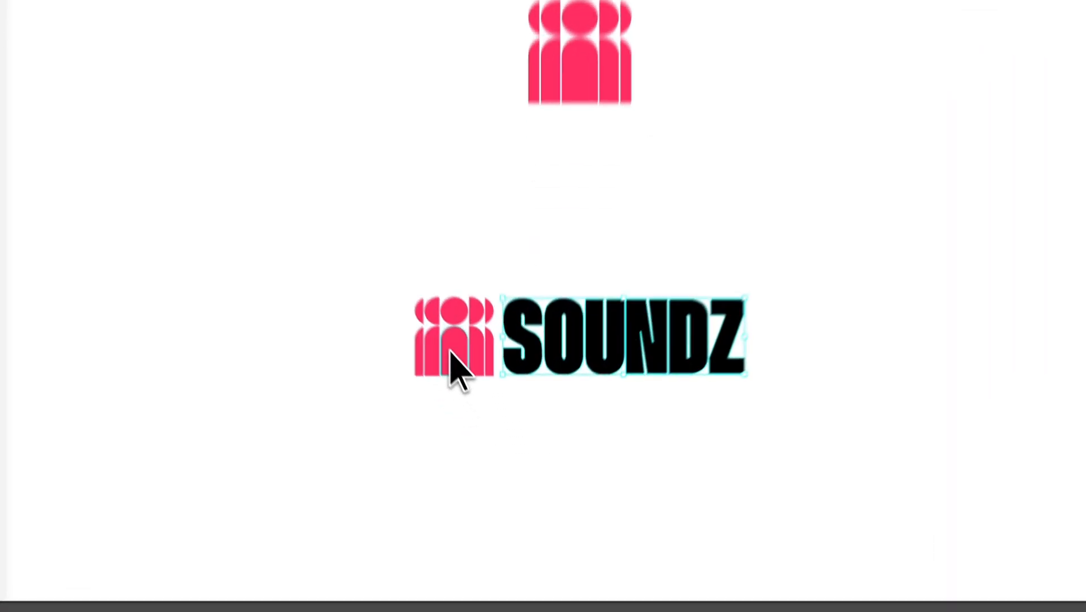
left_click(491, 422)
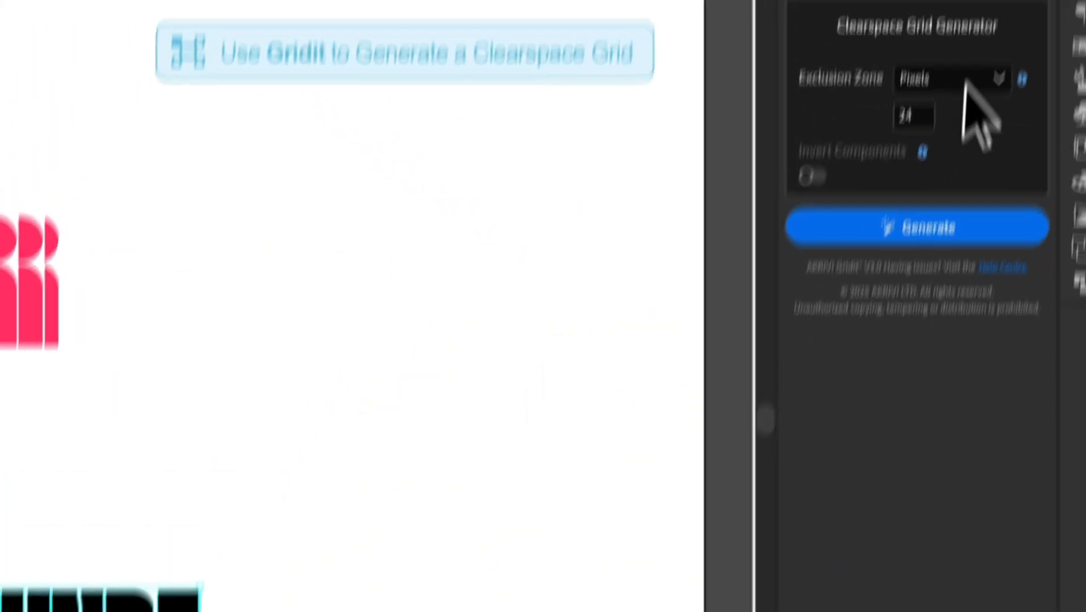
left_click(978, 260)
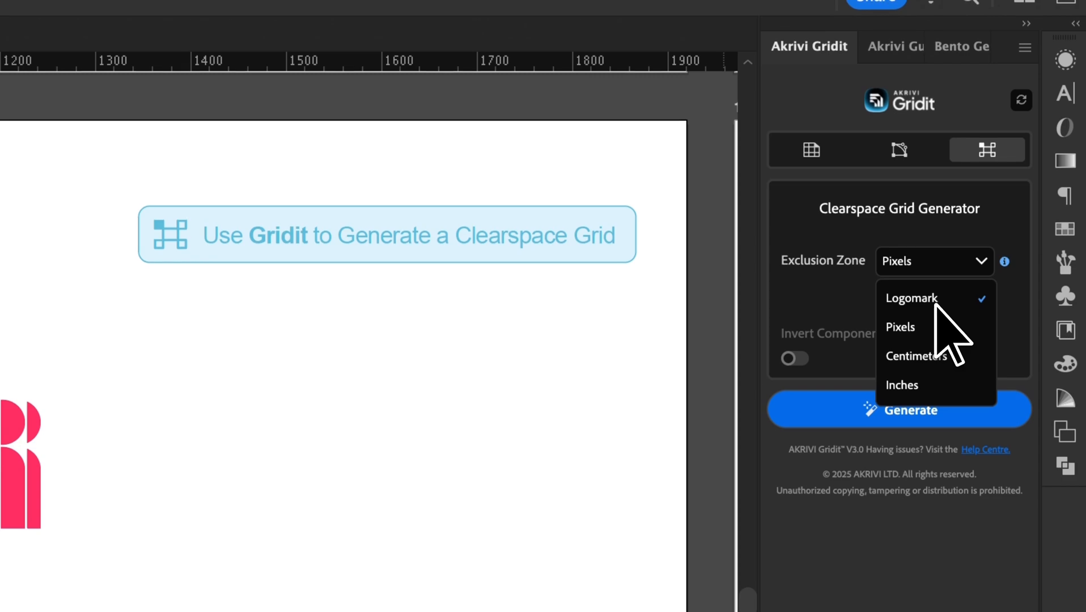
left_click(934, 301)
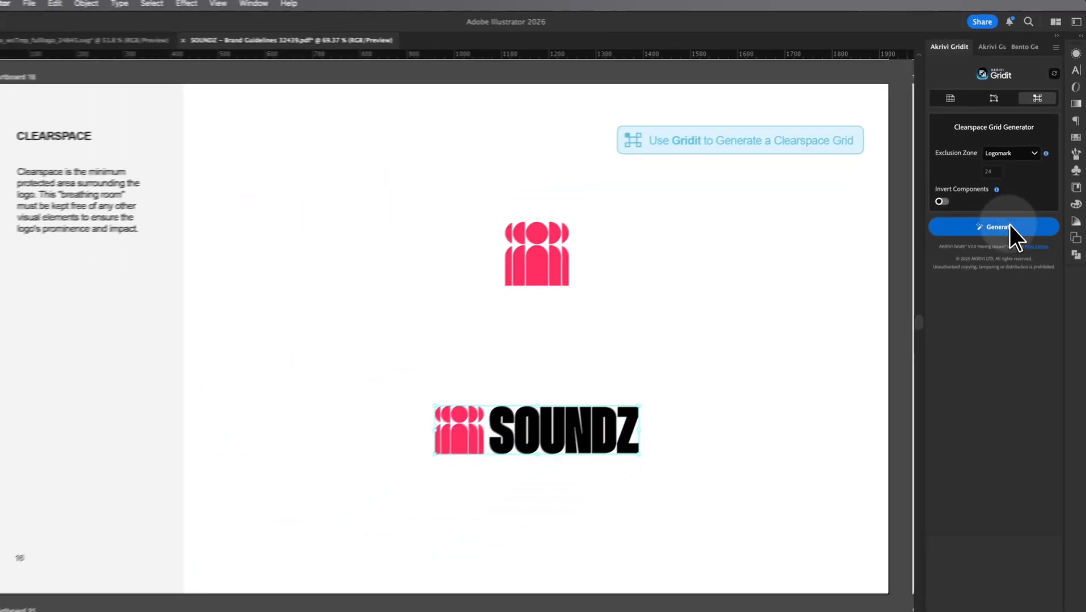
left_click(930, 408)
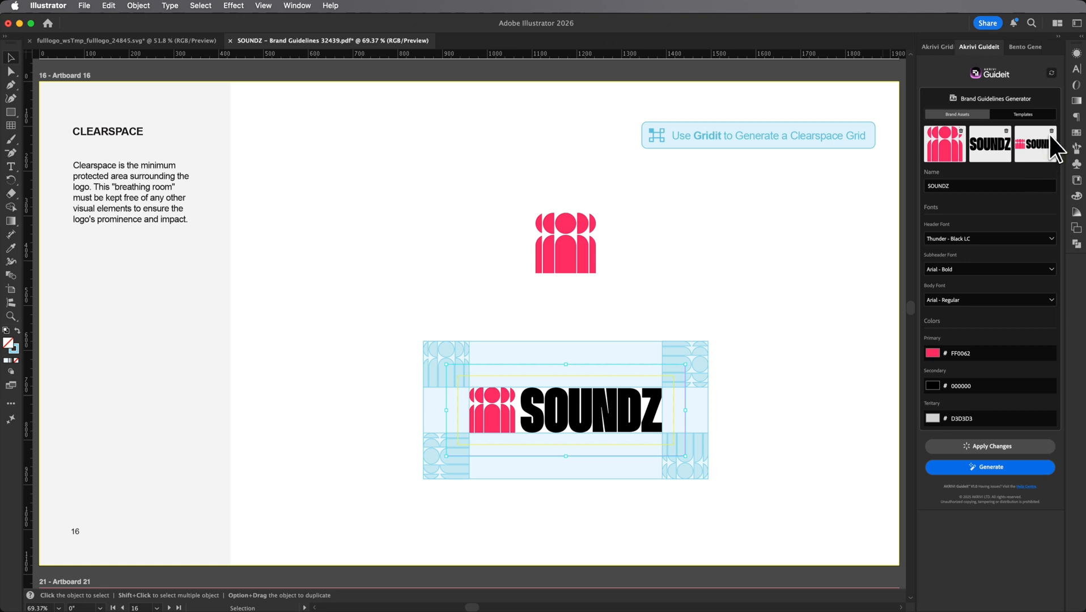
Step: Remove the stored full logo from the Guideit brand assets, and recolour the icon in the source logo file light blue
mouse_move(1052, 136)
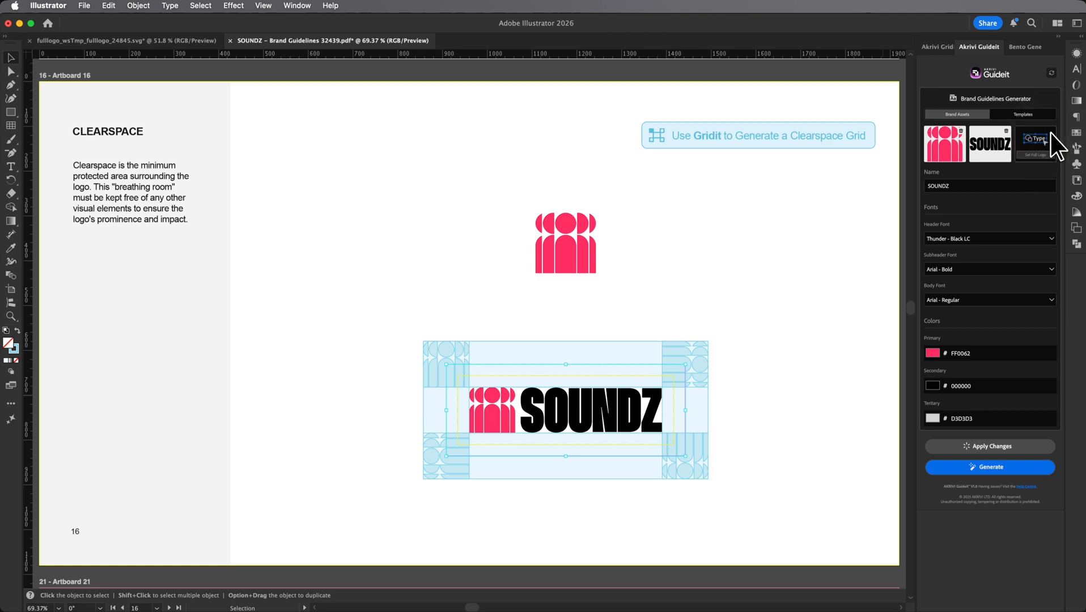
left_click(144, 41)
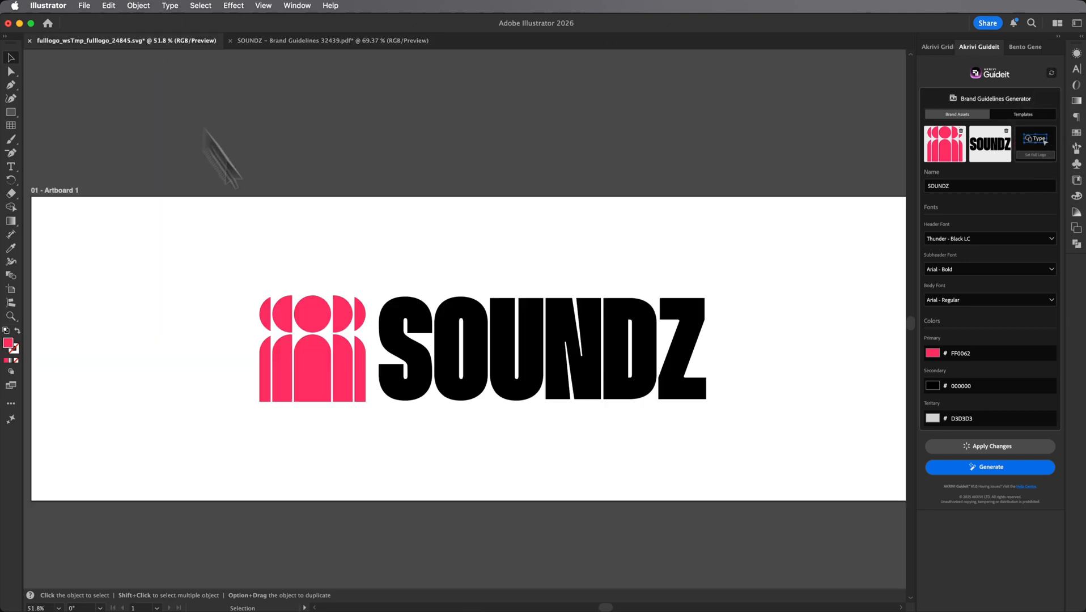
left_click(351, 376)
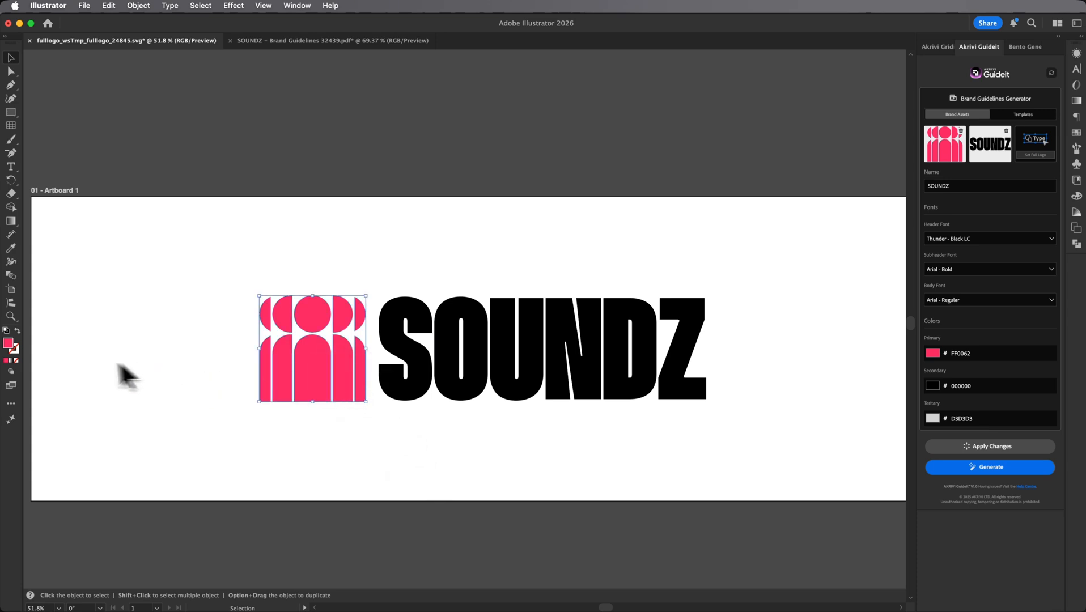
double_click(8, 344)
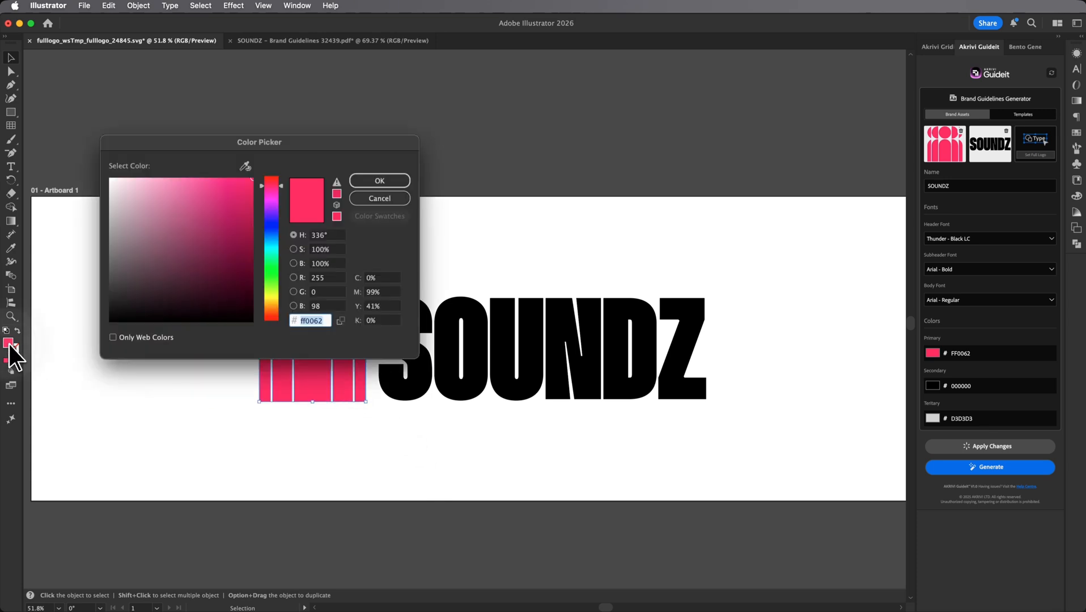
left_click(269, 239)
left_click(215, 174)
left_click(380, 181)
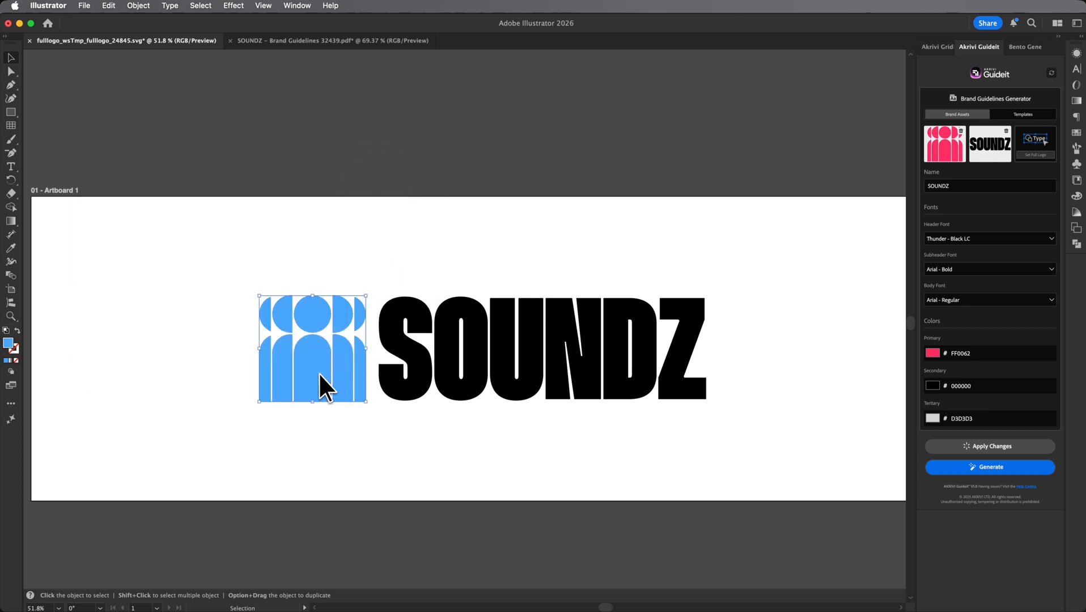
Step: Move the blue icon right so it overlaps the letter S, and set the icon and wordmark together as the full logo asset
left_click_drag(312, 366, 343, 366)
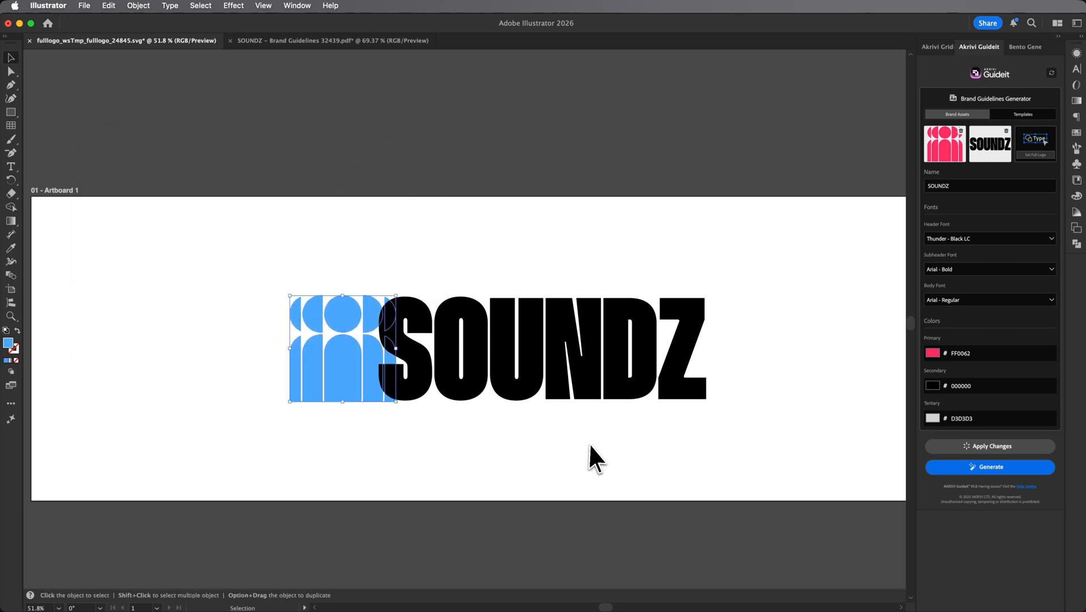
left_click_drag(700, 452, 334, 310)
left_click(1036, 155)
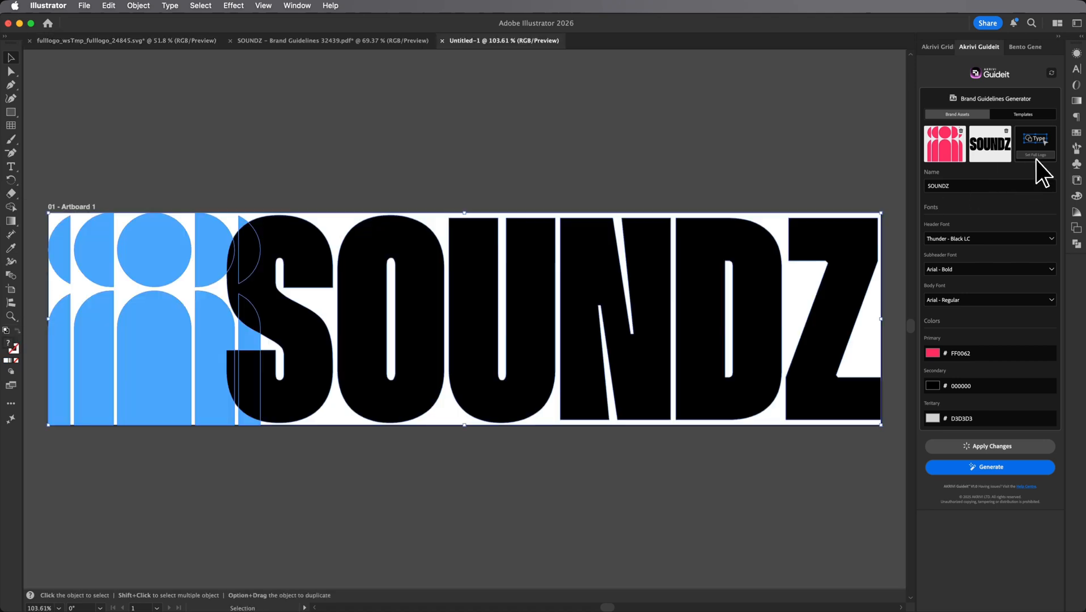
Step: Apply the changed full logo to the SOUNDZ brand guidelines document and zoom to the Clearspace artboard
left_click(368, 42)
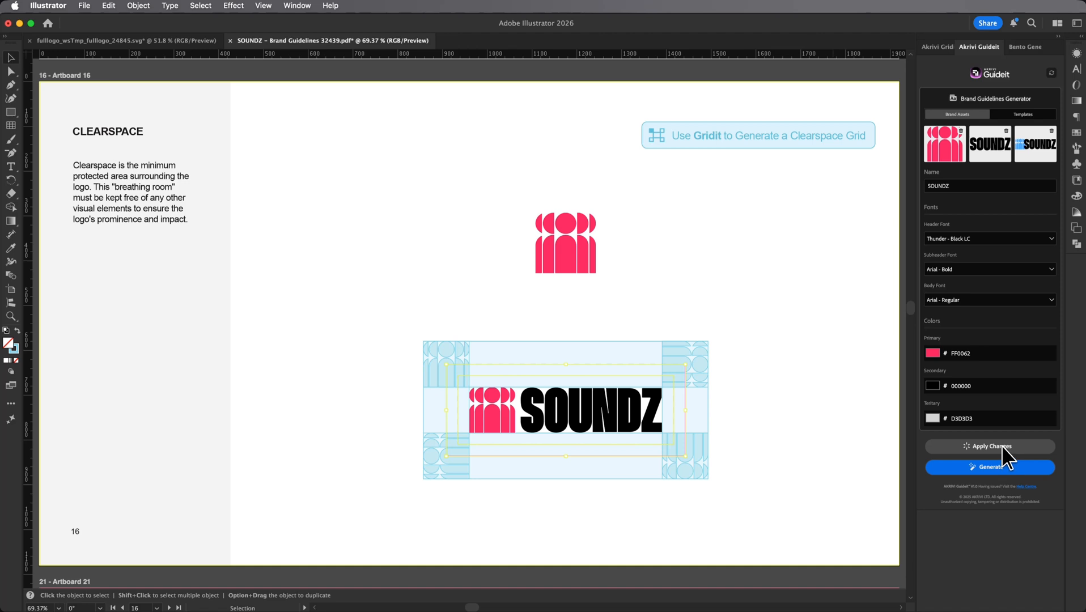
left_click(1001, 446)
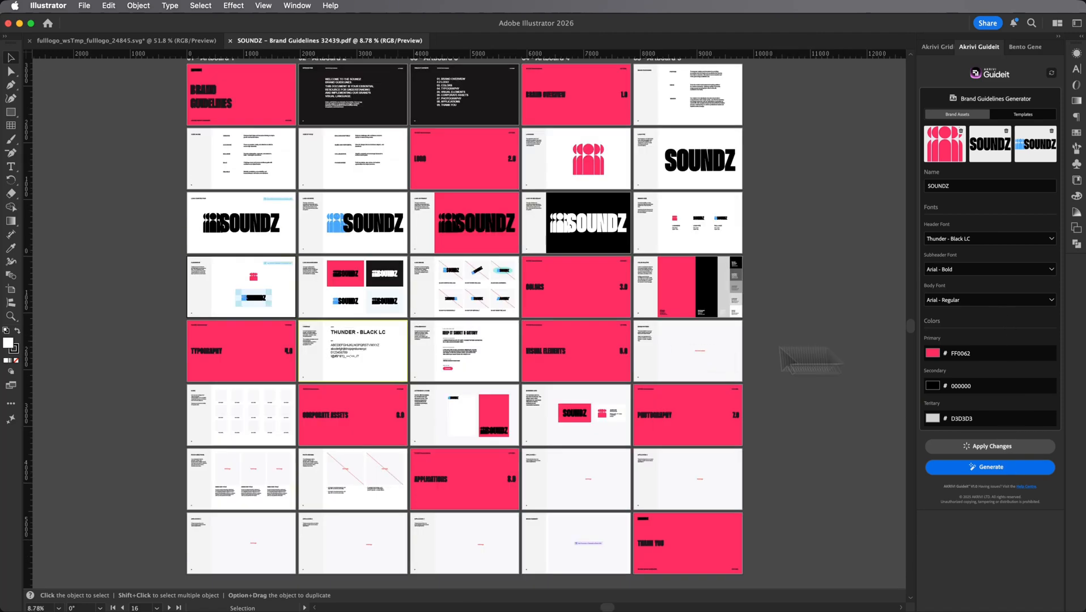
left_click(282, 290)
key("super+0")
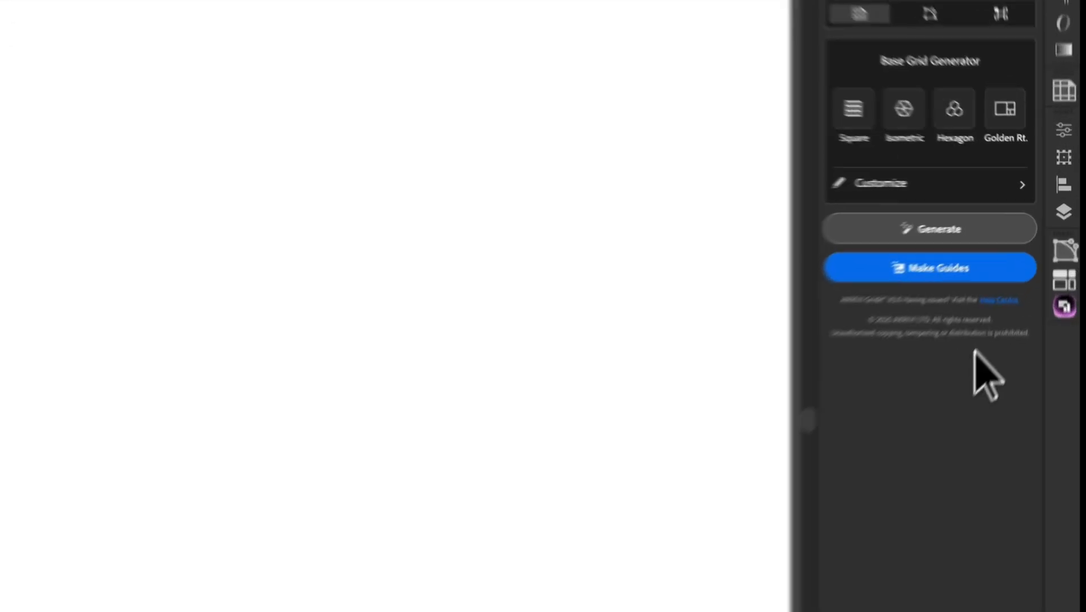
Step: Open the support form from the help article's contact link and fill in the customer's email, first name and surname
left_click(970, 357)
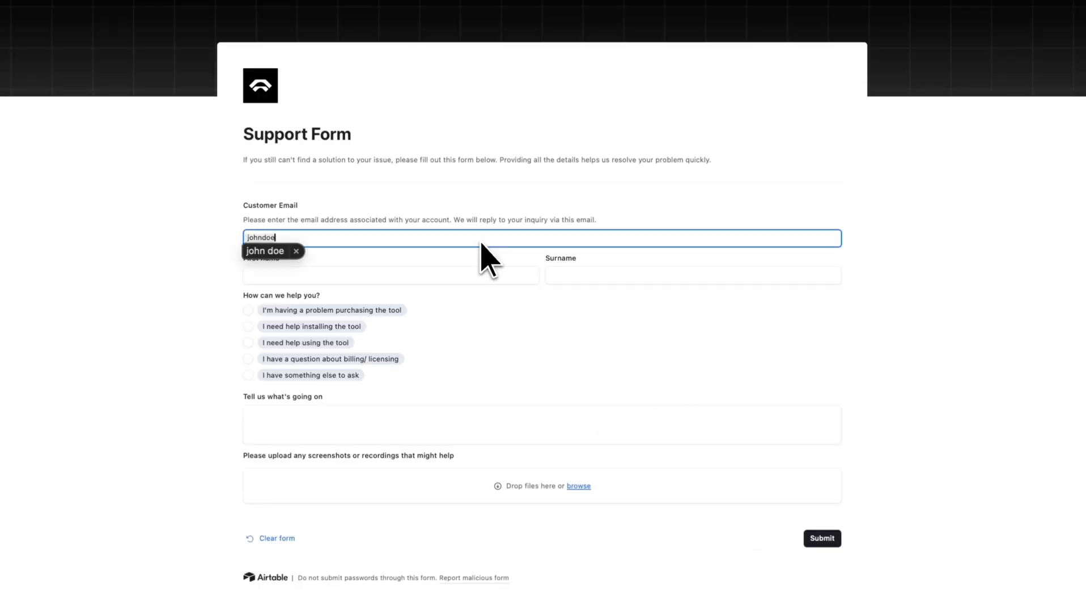
type("@gmail.com")
left_click(461, 276)
type("John")
left_click(575, 276)
type("Doe")
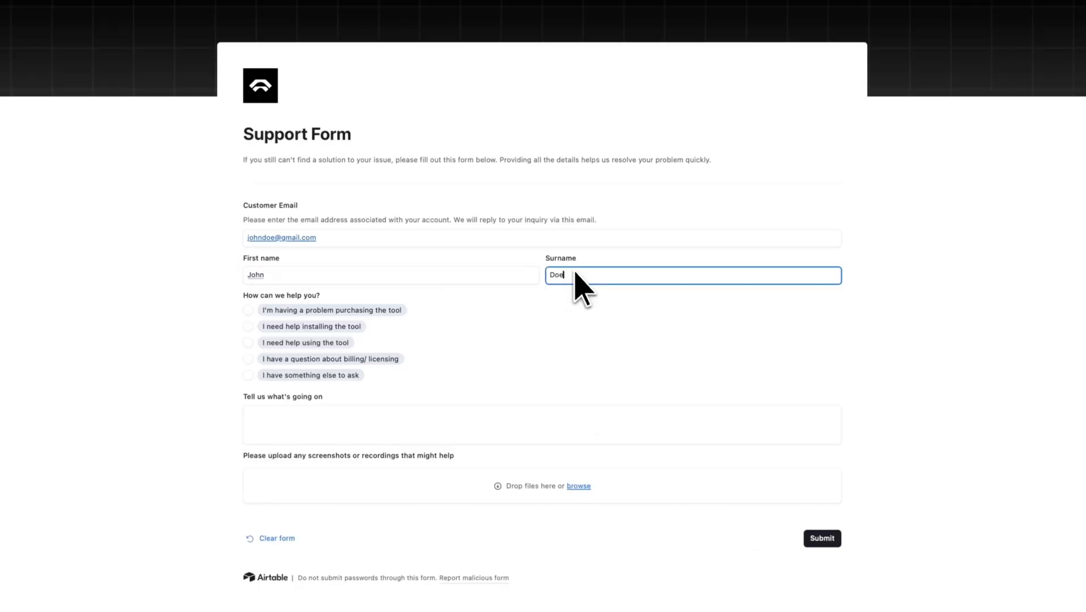
Step: Choose "I need help installing the tool" and enter Adobe Illustrator Version 28.4 as the Illustrator version
left_click(253, 327)
left_click(266, 424)
type("Version 28.4")
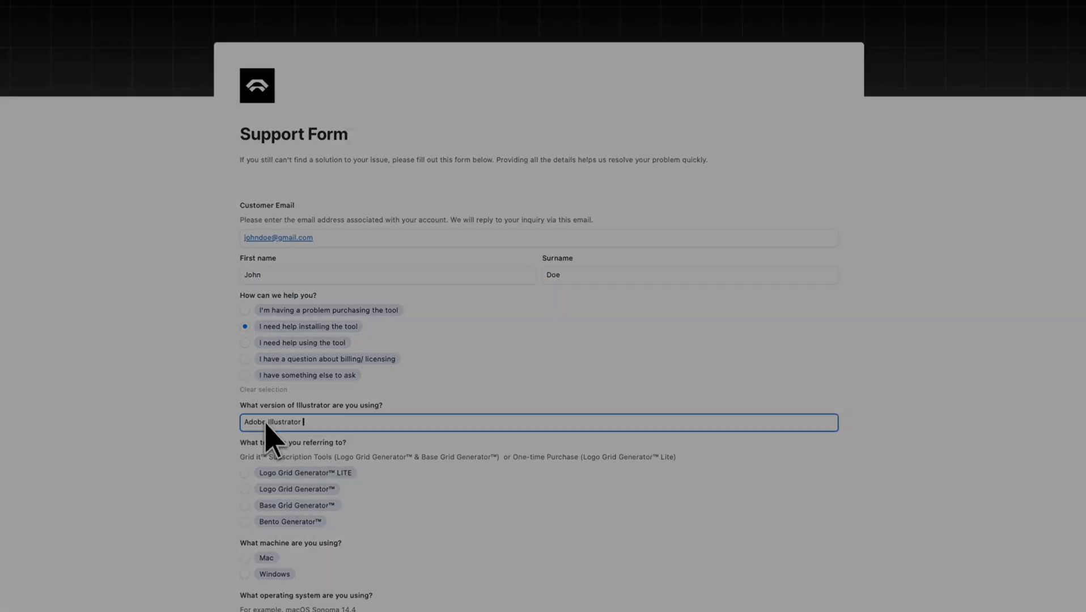